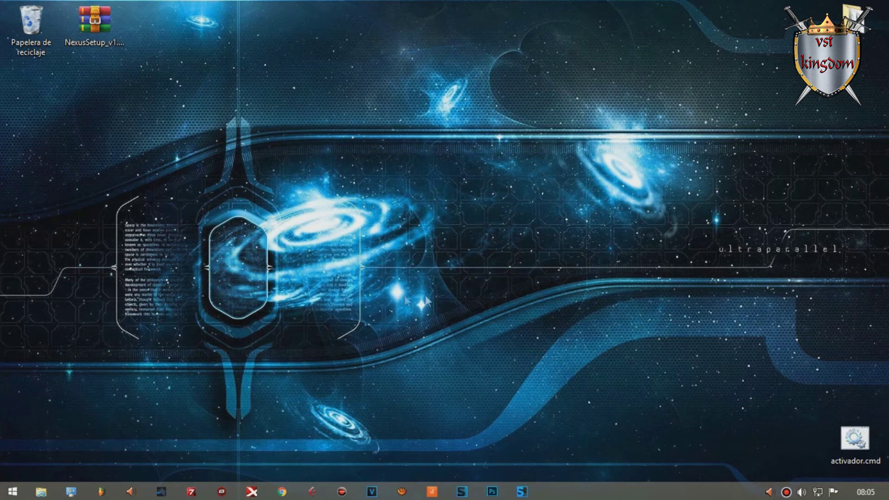
- Extract NexusSetup_v1.0.2.zip onto the desktop and run the extracted Nexus installer as administrator, allowing it to make changes
right_click(105, 29)
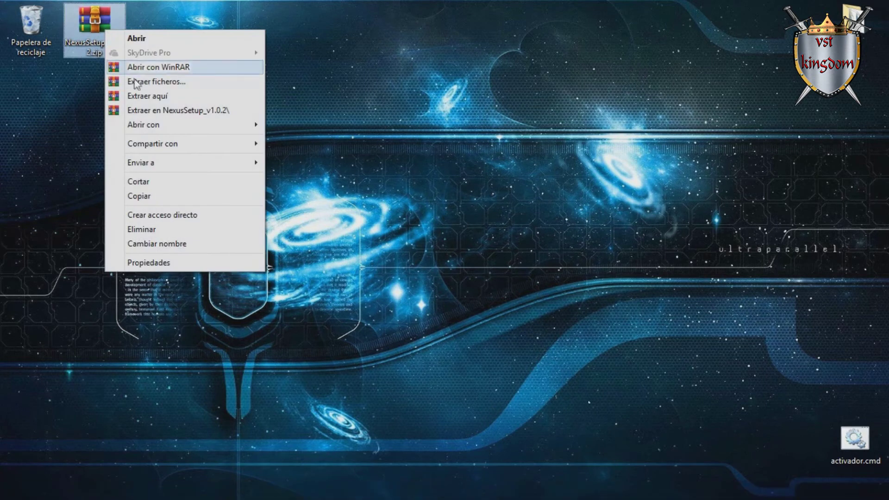
click(169, 97)
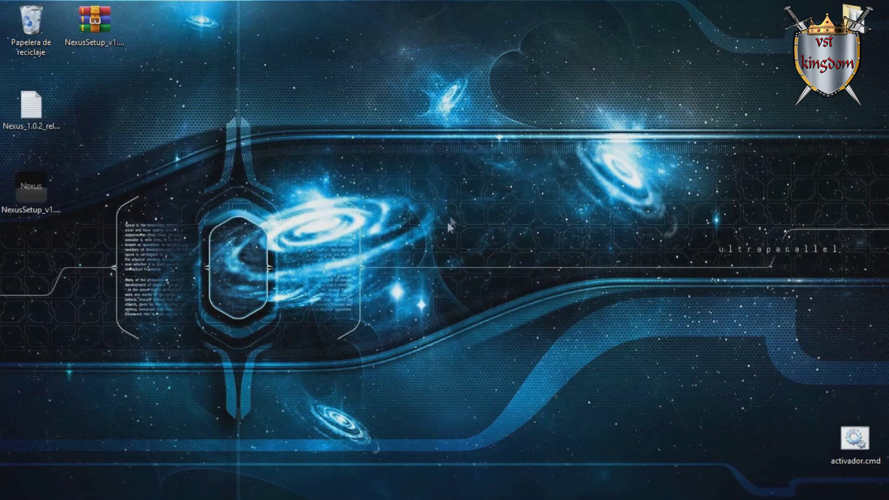
right_click(33, 201)
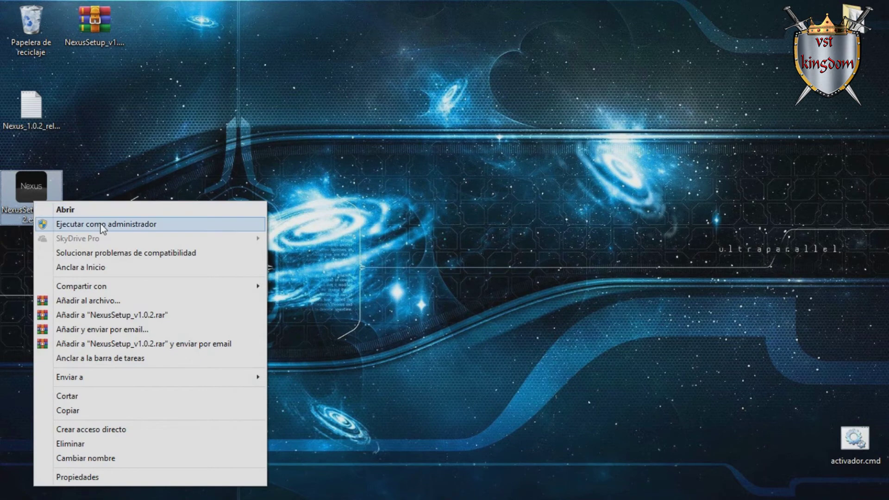
click(100, 224)
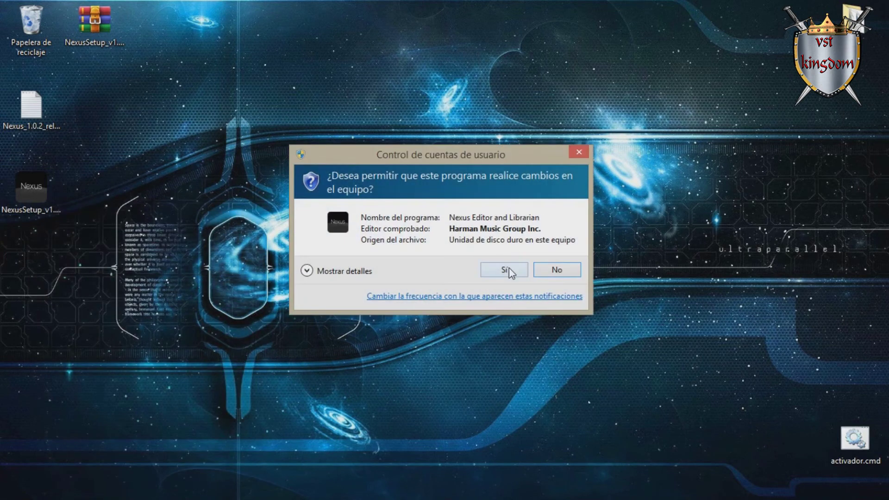
click(505, 271)
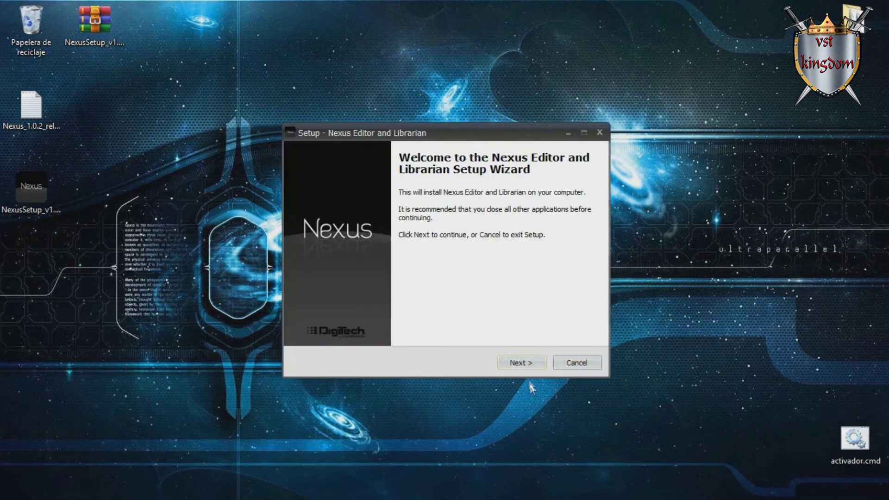
- Go through the Nexus Editor and Librarian setup options, including a desktop shortcut, and start the installation
click(521, 363)
click(324, 324)
click(522, 362)
click(319, 234)
click(530, 364)
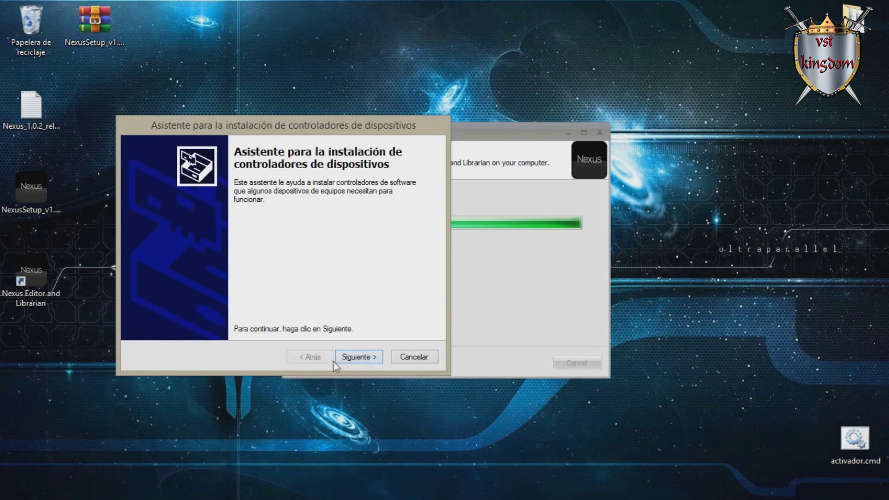
- Install the DigiTech device drivers and finish the setup without launching Nexus Editor and Librarian
click(365, 359)
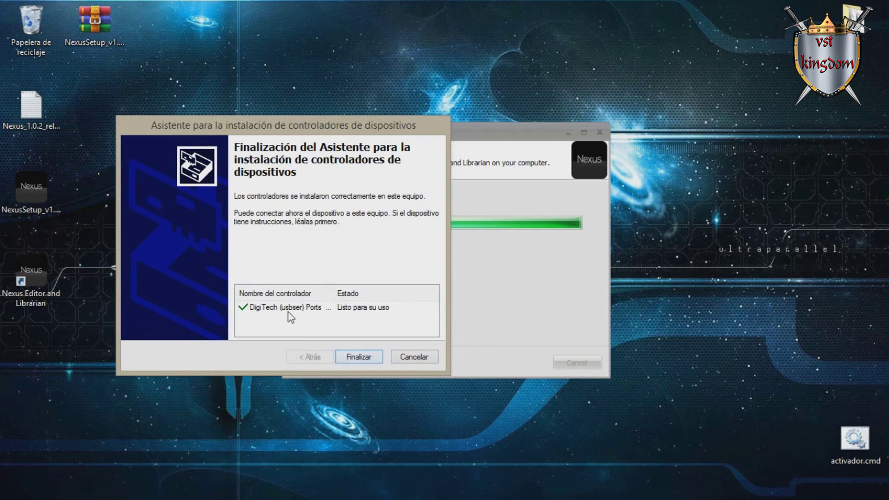
click(360, 357)
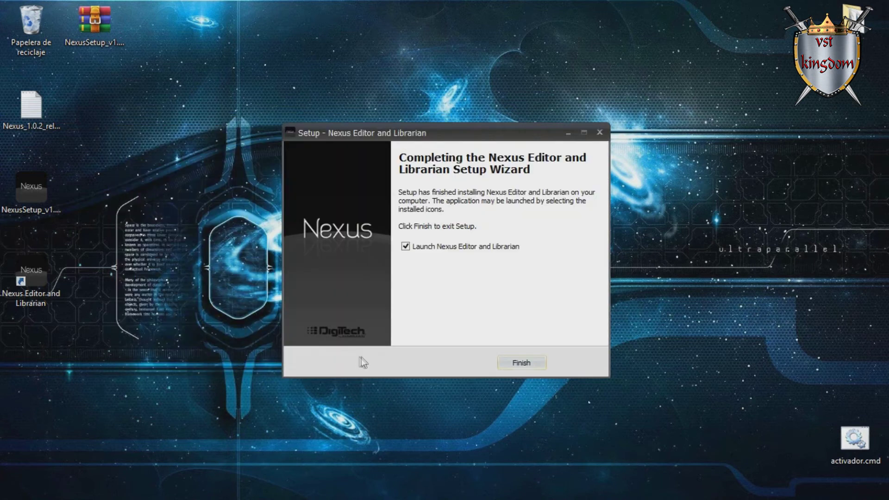
click(405, 247)
click(519, 363)
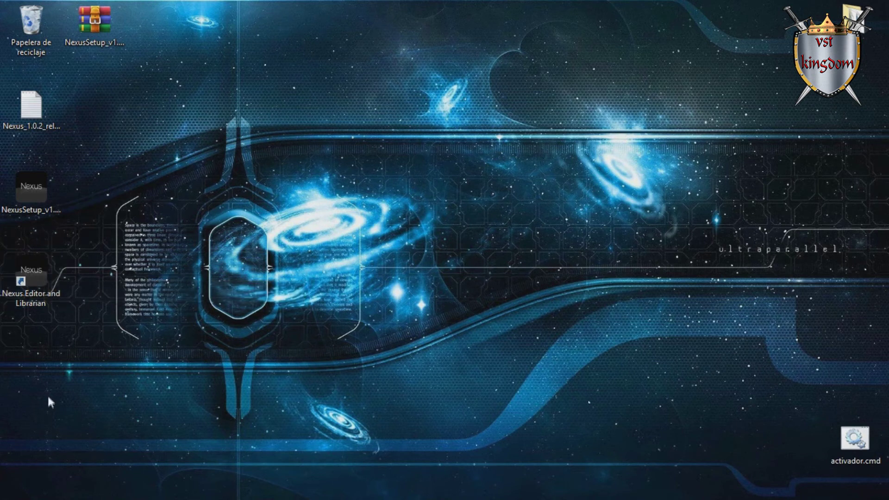
- Launch Nexus Editor and Librarian as administrator and load the factory preset 1: Plexi-Drive
right_click(37, 271)
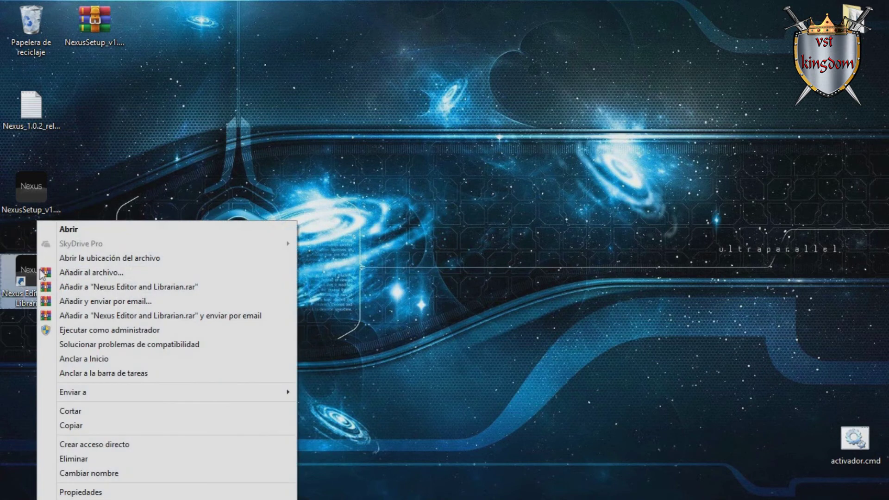
click(120, 330)
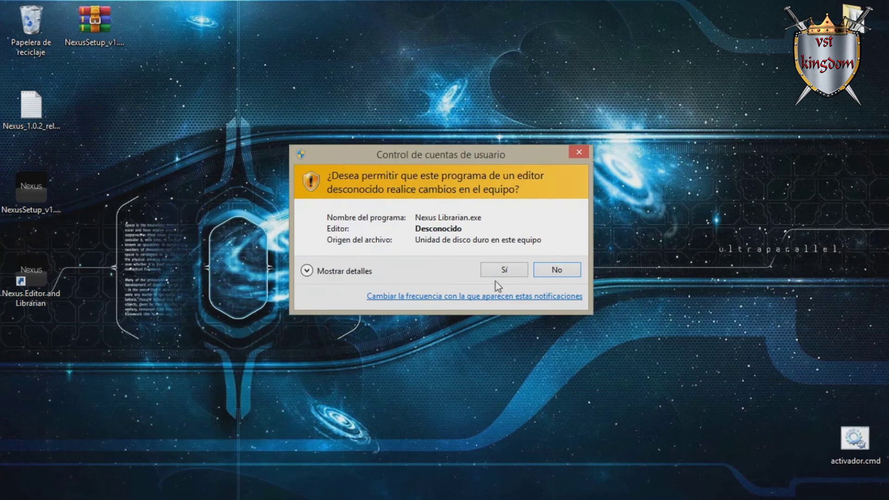
click(507, 270)
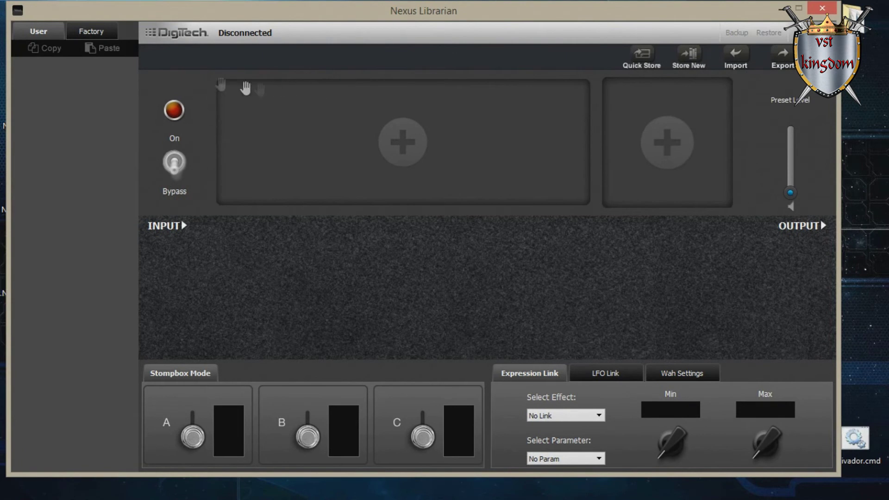
click(99, 37)
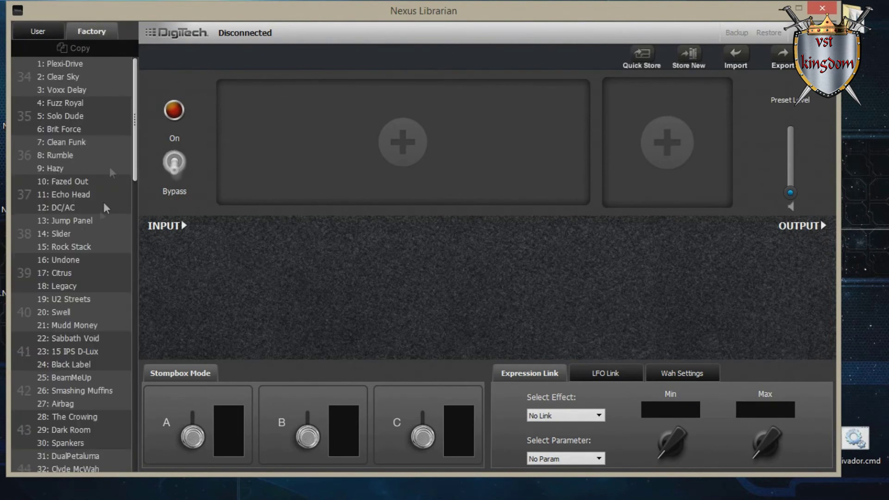
click(67, 68)
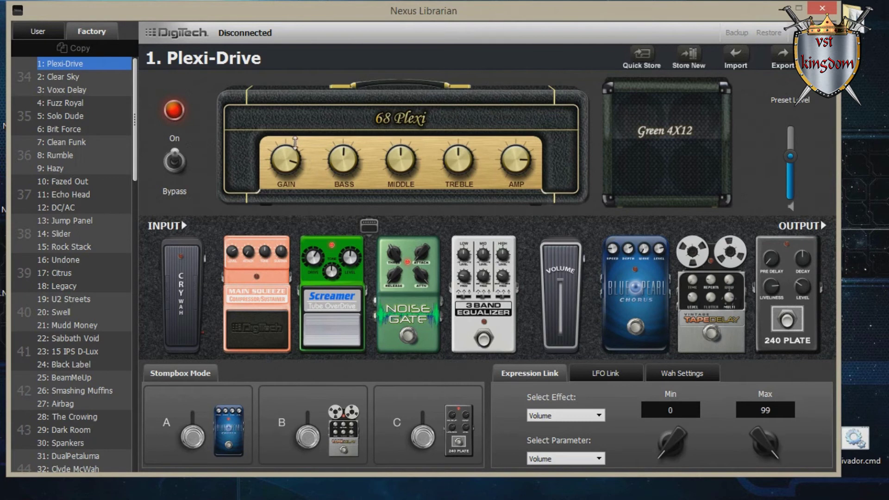
- Browse the amplifier and speaker cabinet models available for the Plexi-Drive preset
click(301, 121)
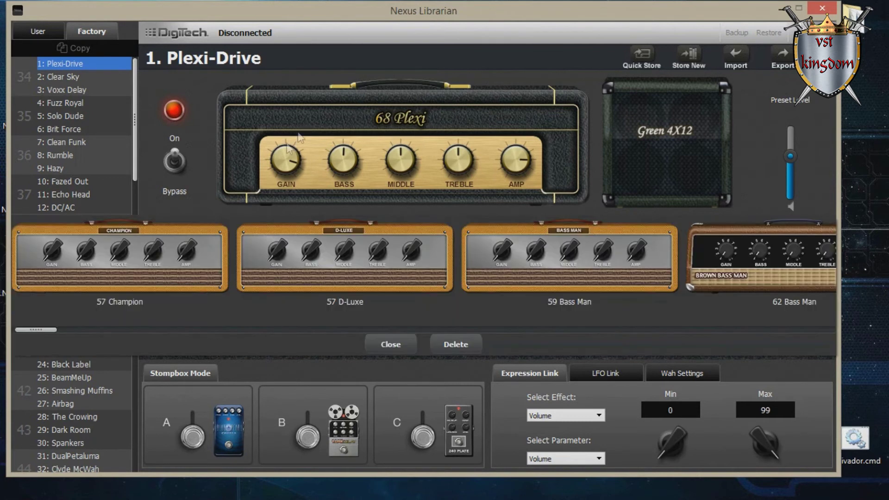
drag(45, 335, 795, 349)
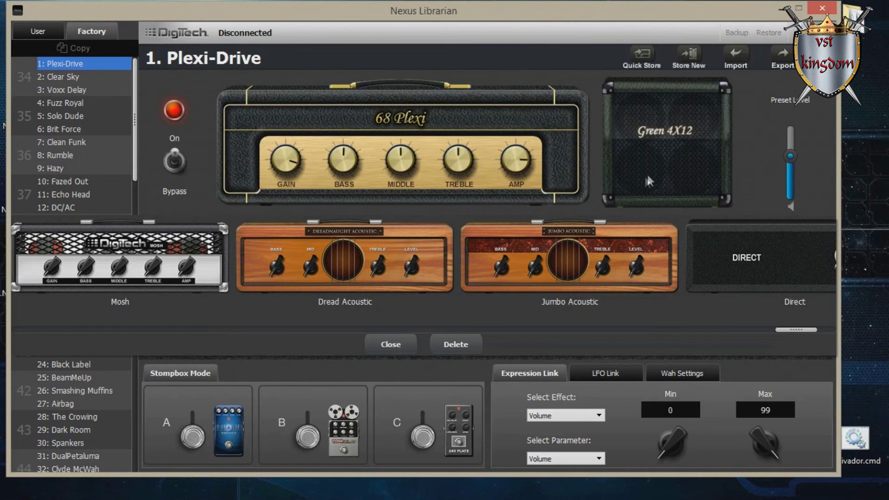
click(658, 163)
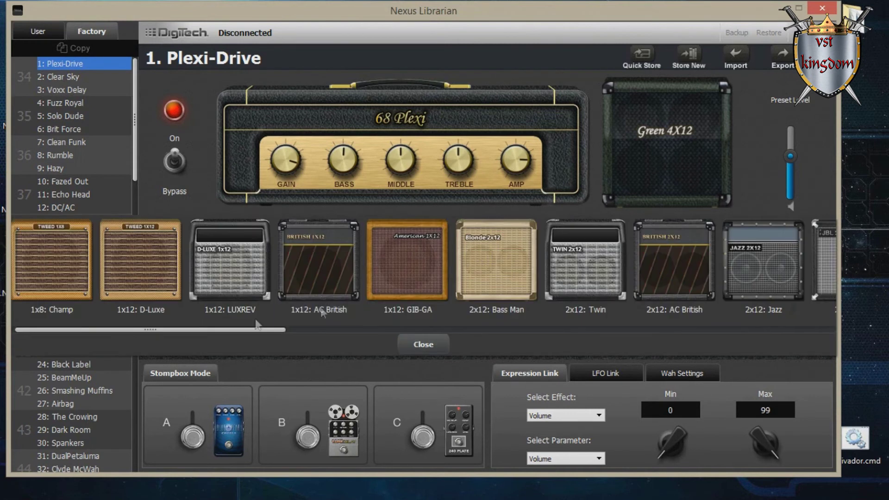
drag(293, 333, 322, 354)
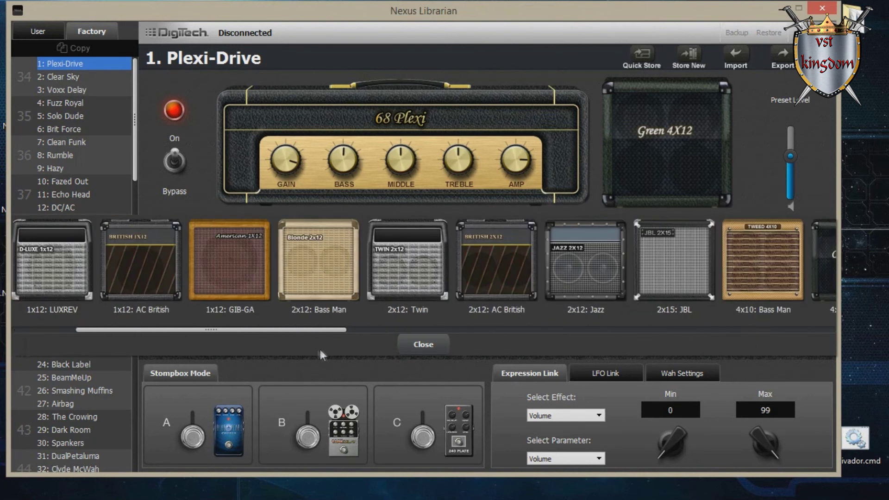
click(91, 67)
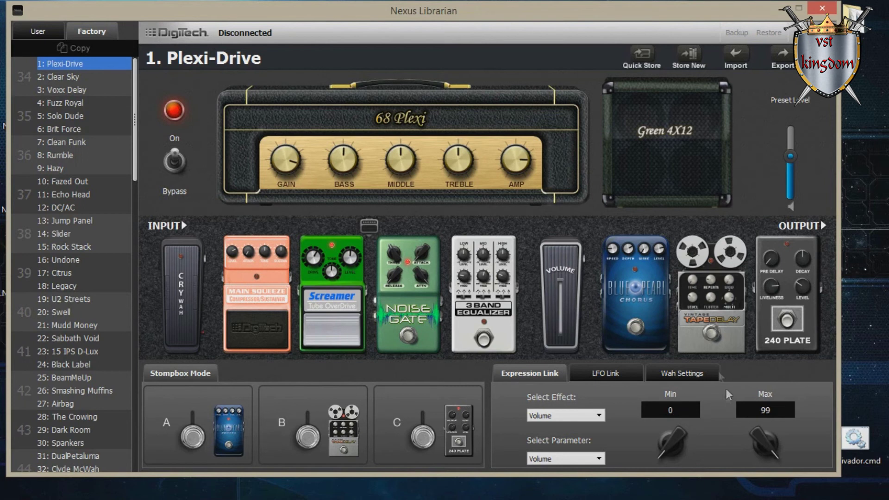
- Look over the compressor and distortion pedals and replace the Screamer overdrive with the Death Metal distortion
click(239, 304)
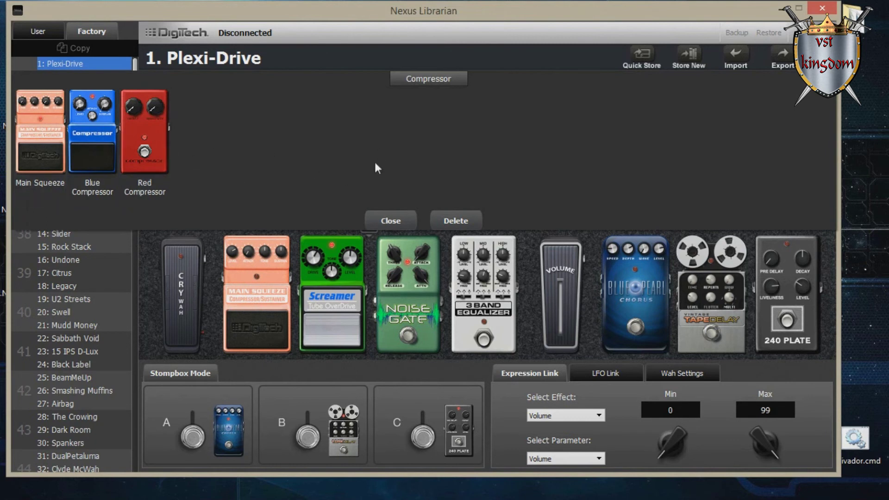
click(332, 320)
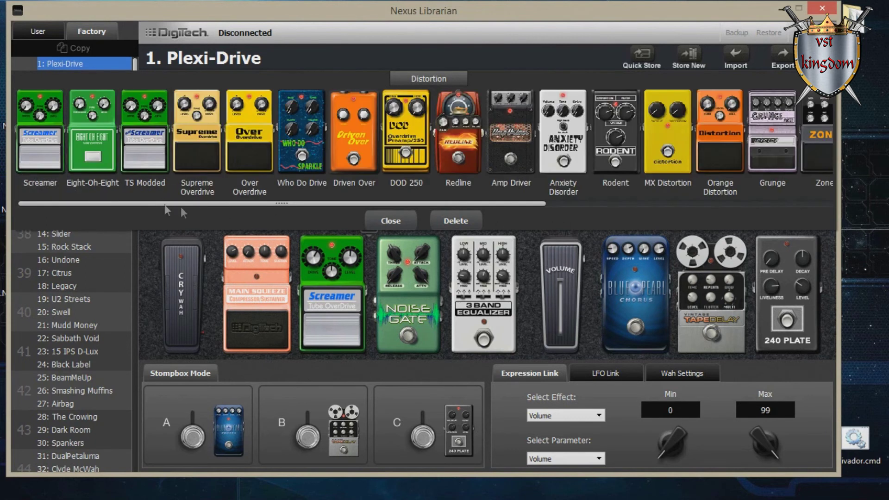
drag(325, 204, 609, 226)
click(463, 153)
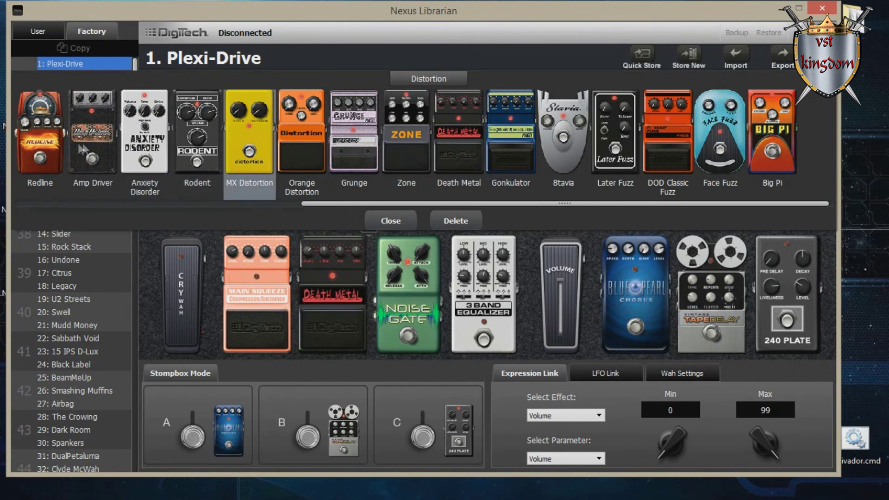
drag(308, 206, 78, 209)
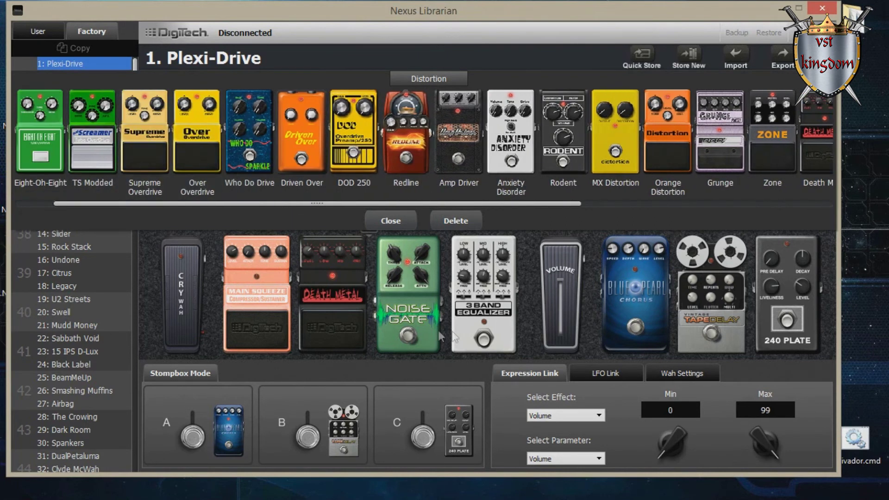
- Examine the pedal models offered for the gate, EQ, volume, chorus/mod, delay and reverb slots
click(419, 306)
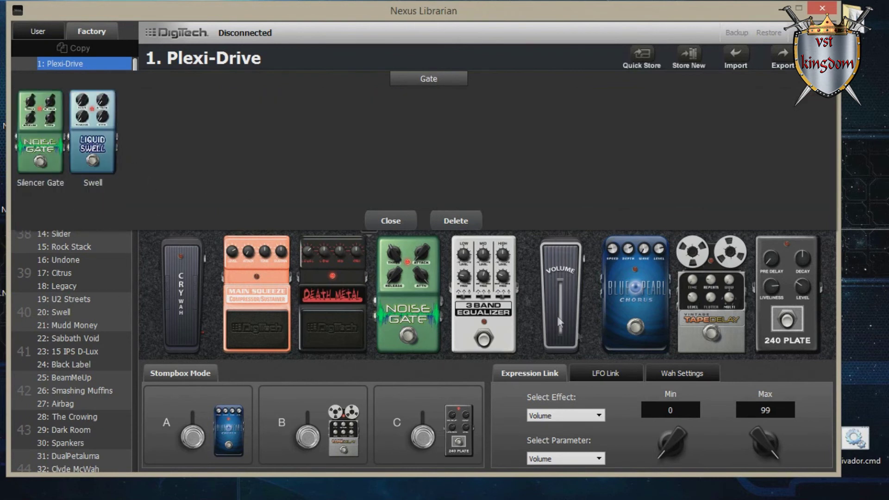
click(475, 307)
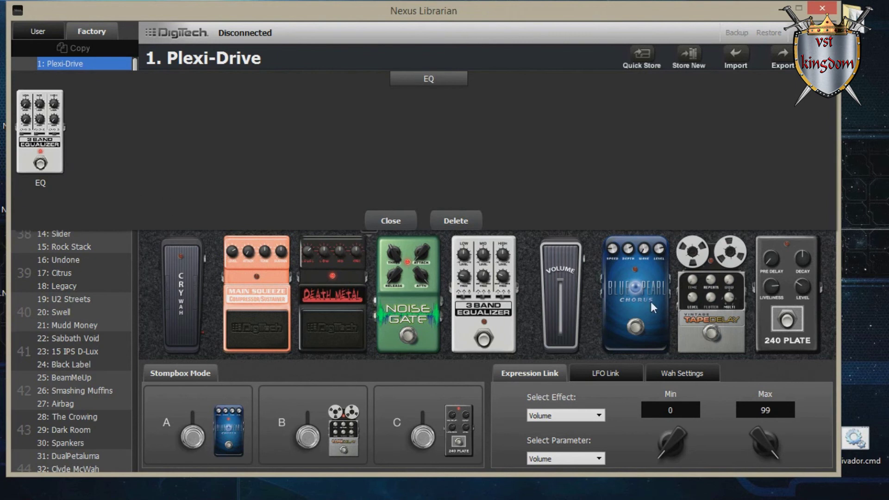
click(556, 276)
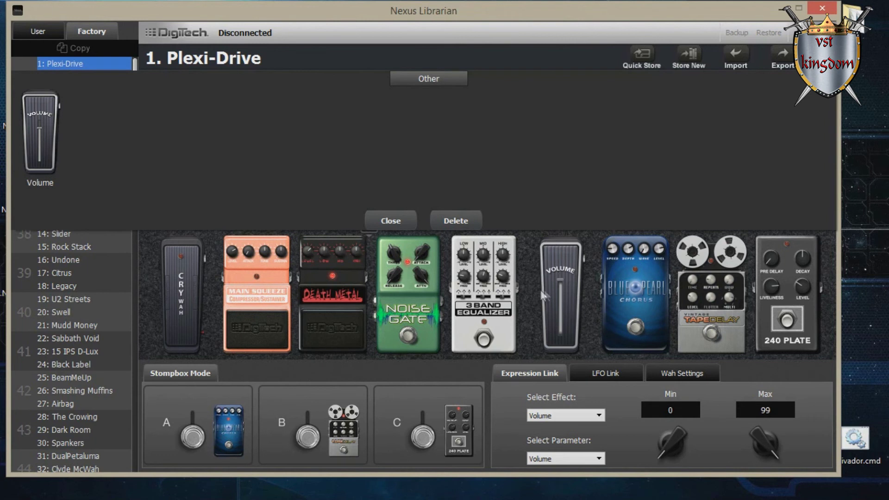
click(636, 298)
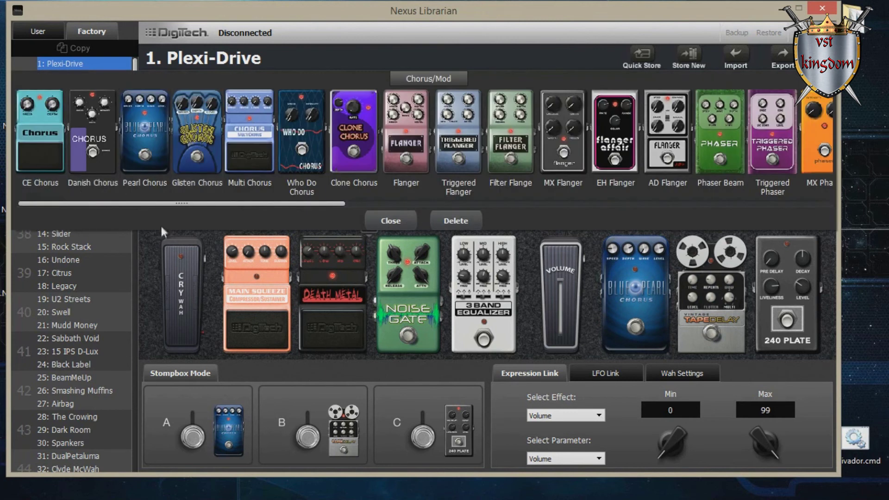
drag(248, 209, 660, 209)
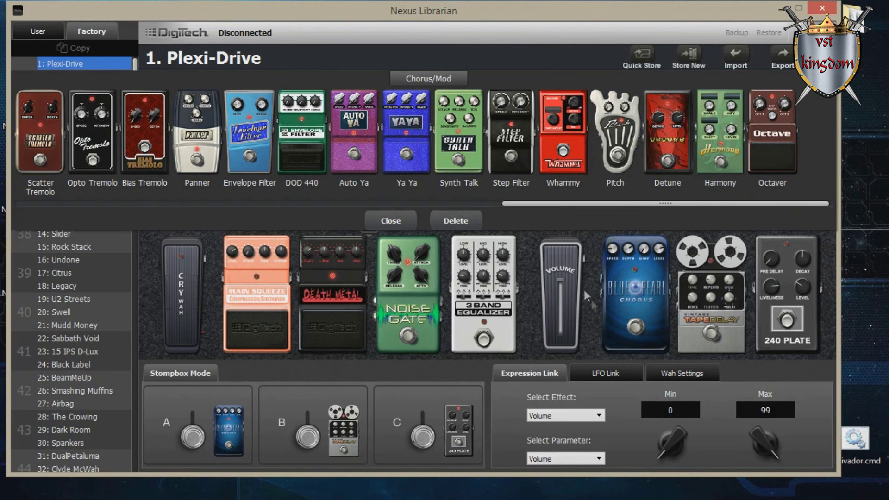
click(709, 319)
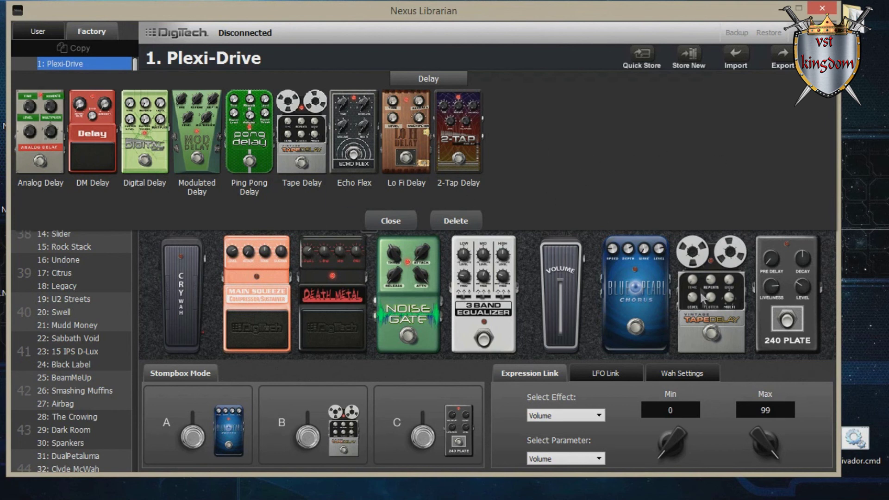
click(768, 302)
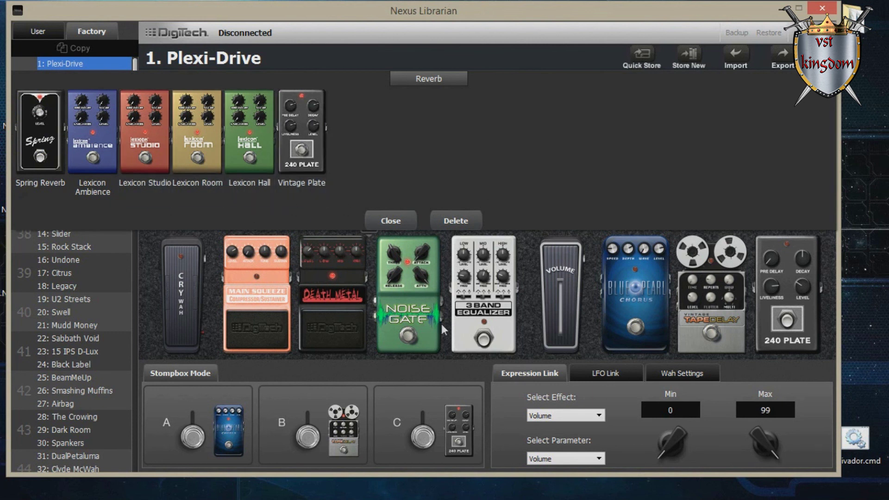
- Switch on stompboxes B and C, the tape delay and the 240 Plate reverb, in the Plexi-Drive preset
click(306, 439)
click(424, 437)
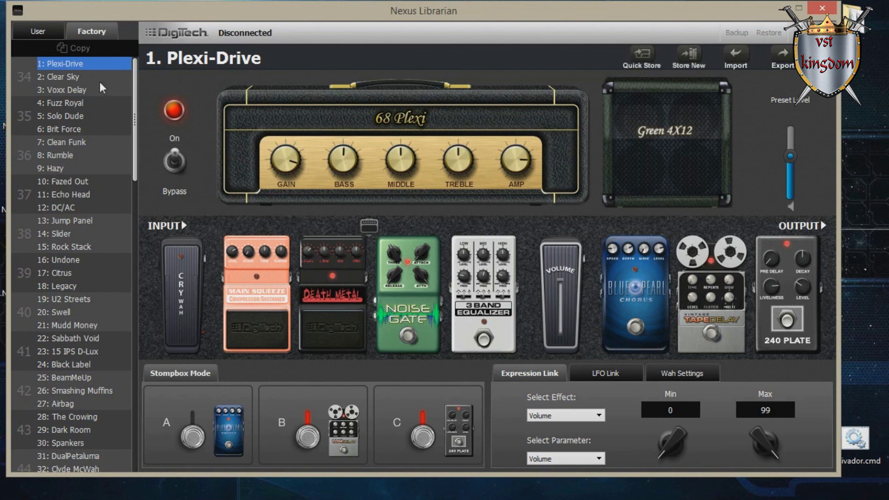
- Open the factory presets Clear Sky and Voxx Delay, and replace the blue compressor in Voxx Delay with the Red Compressor
click(70, 75)
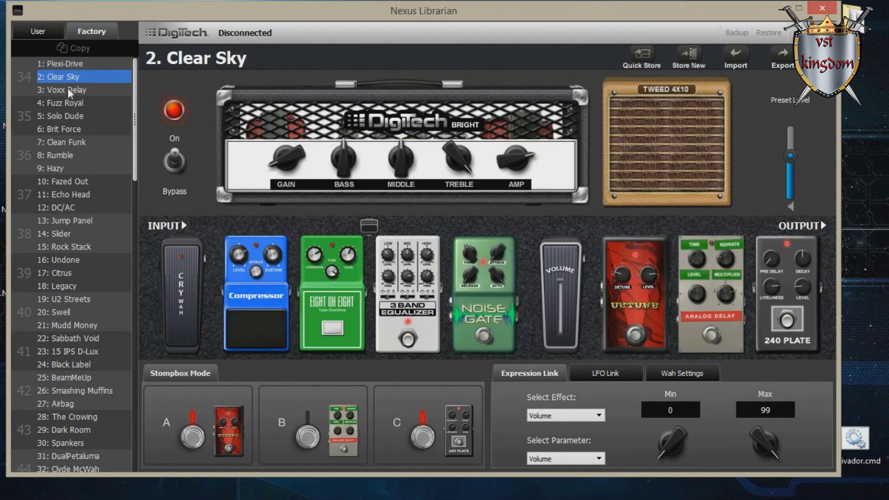
click(73, 91)
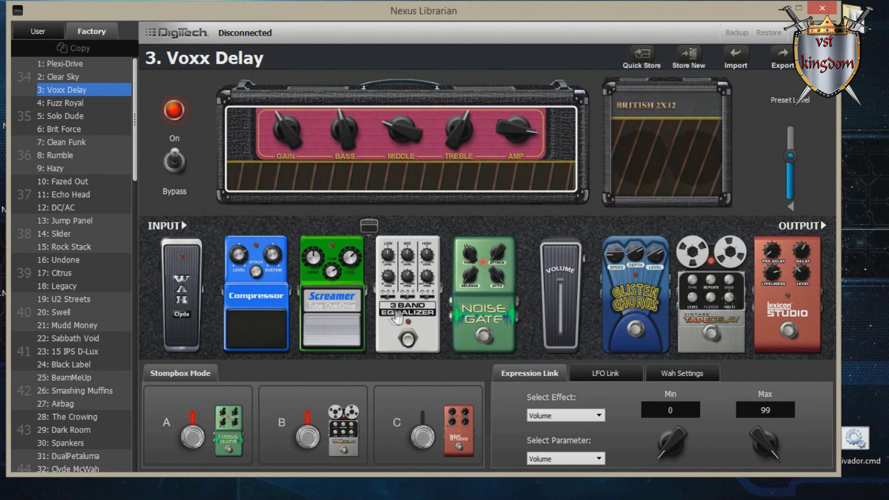
click(253, 311)
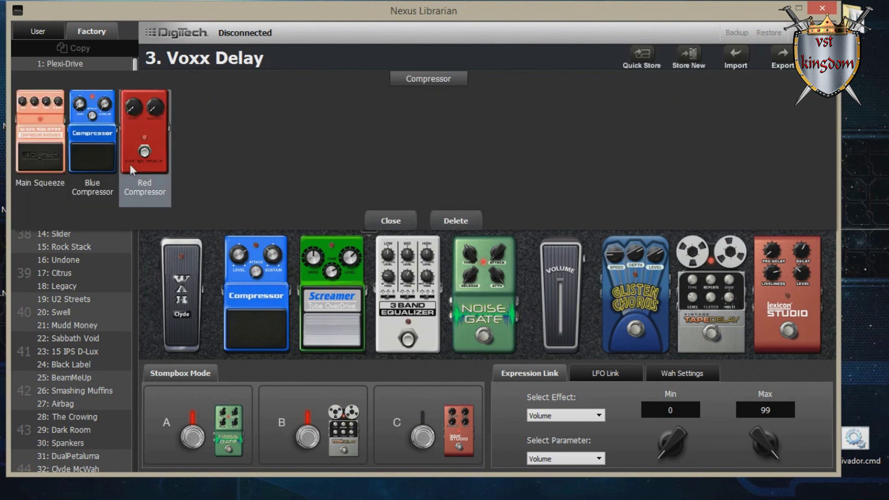
click(147, 137)
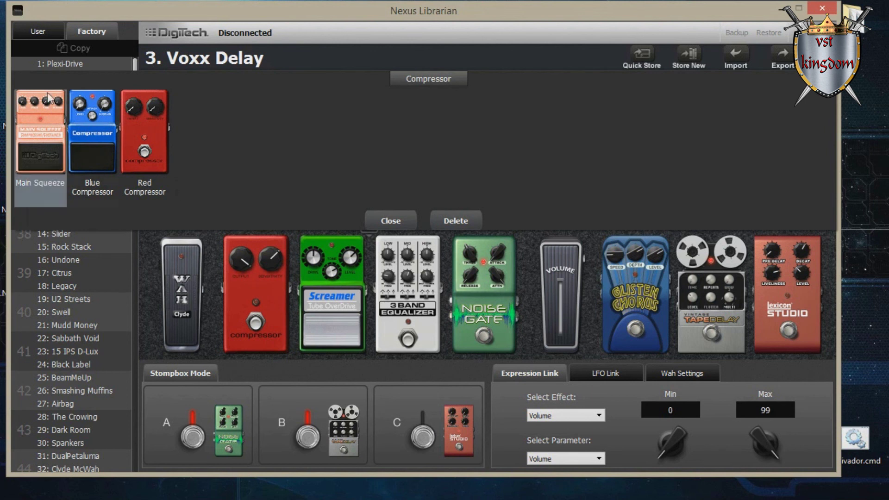
click(218, 279)
click(218, 279)
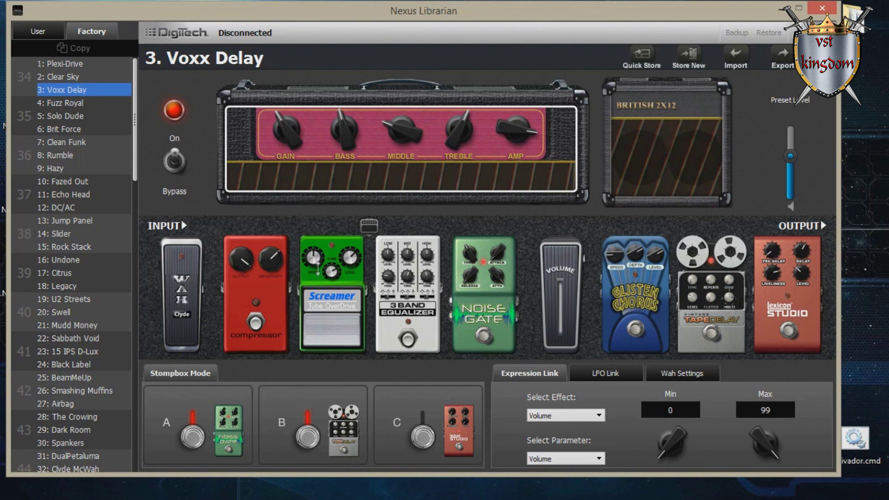
- Load the factory preset 4: Fuzz Royal, followed by 5: Solo Dude
shift+click(65, 107)
click(66, 106)
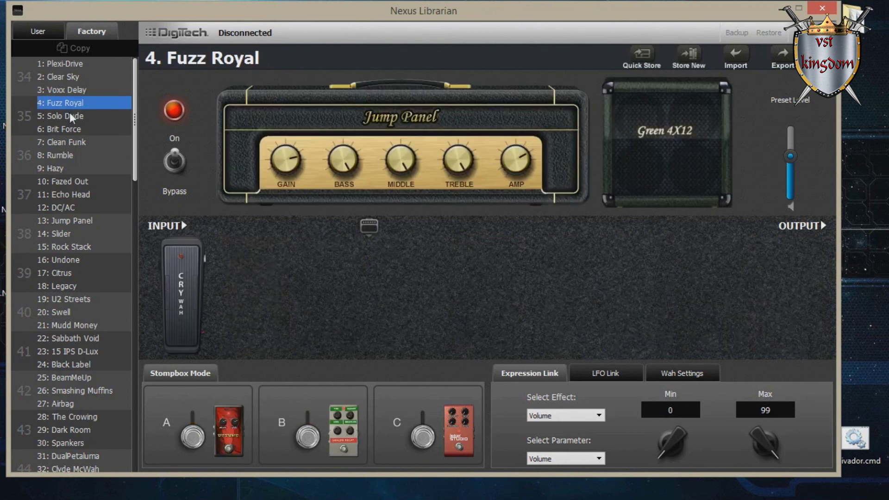
click(72, 116)
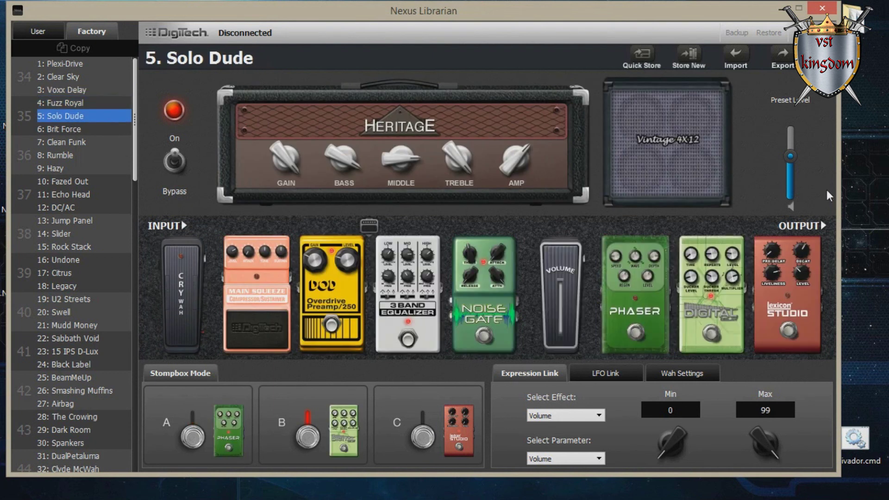